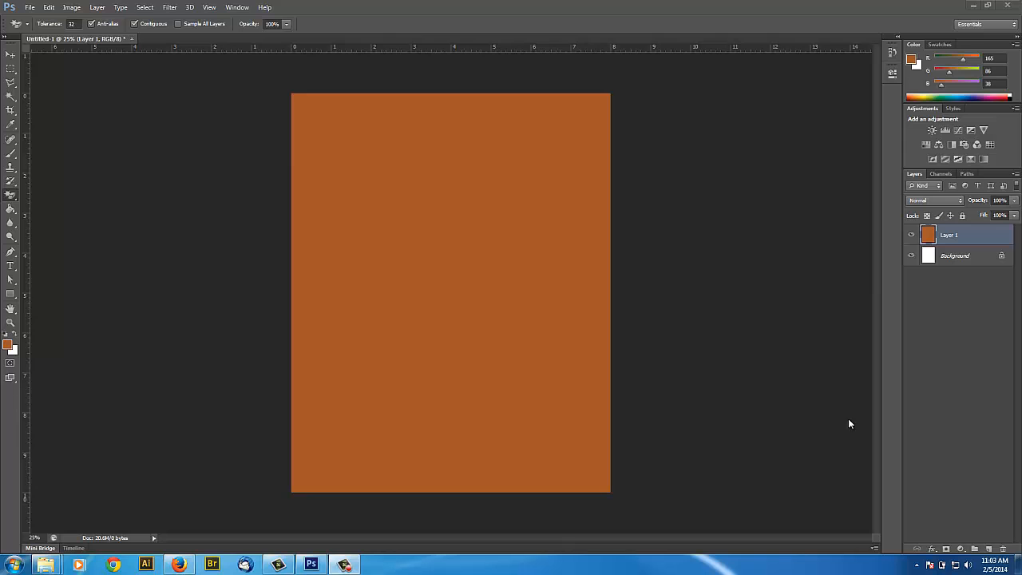
Step: Place the Eagle image from the Challenge_2_Images folder at its default size and rasterize its layer
left_click(30, 7)
left_click(59, 183)
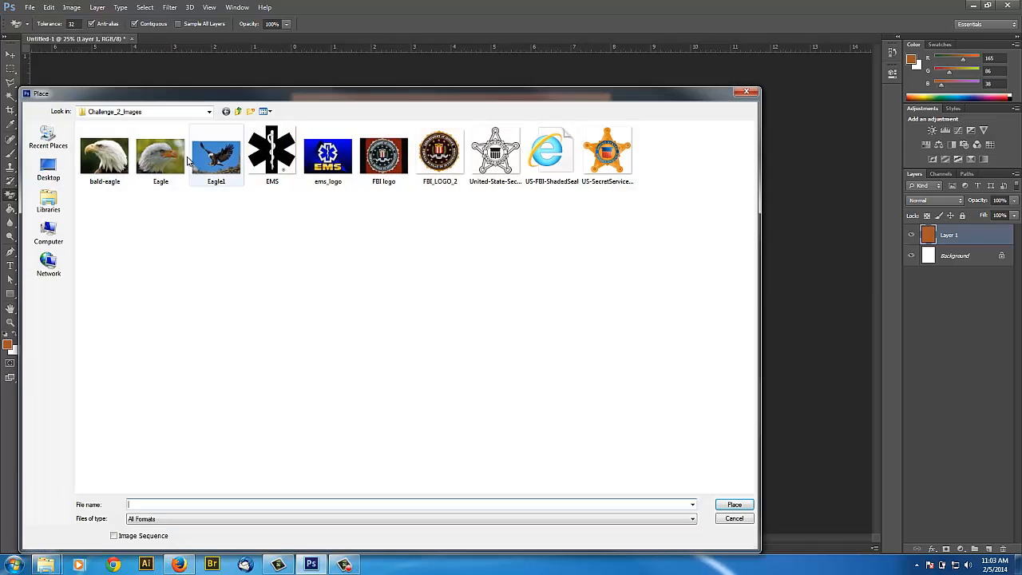
left_click(152, 163)
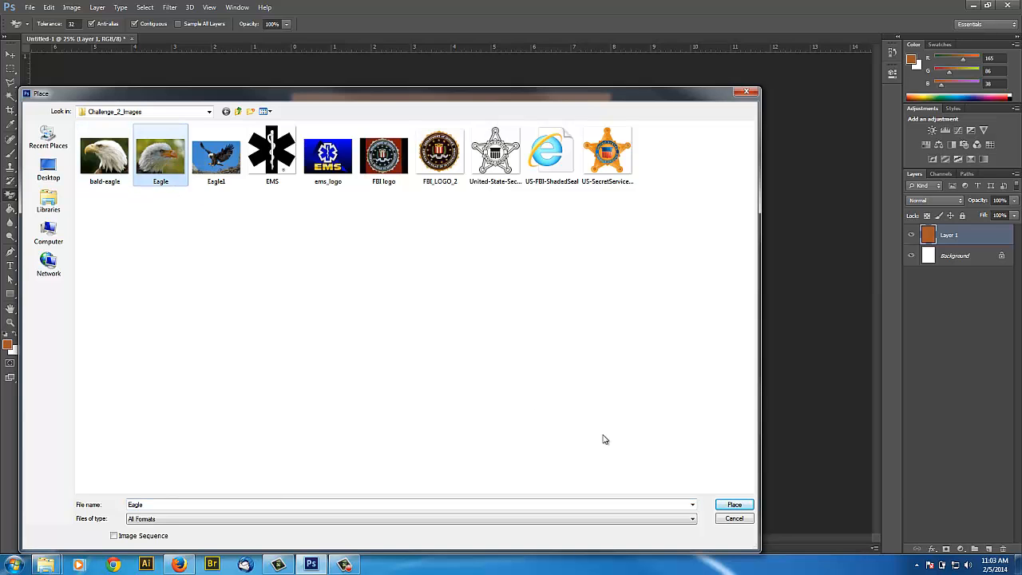
left_click(734, 504)
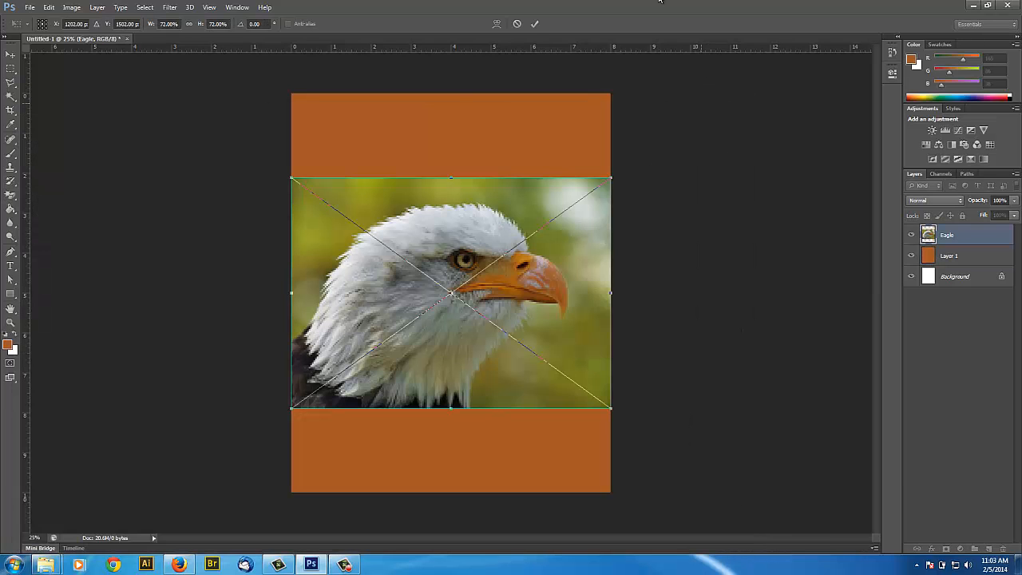
left_click(536, 24)
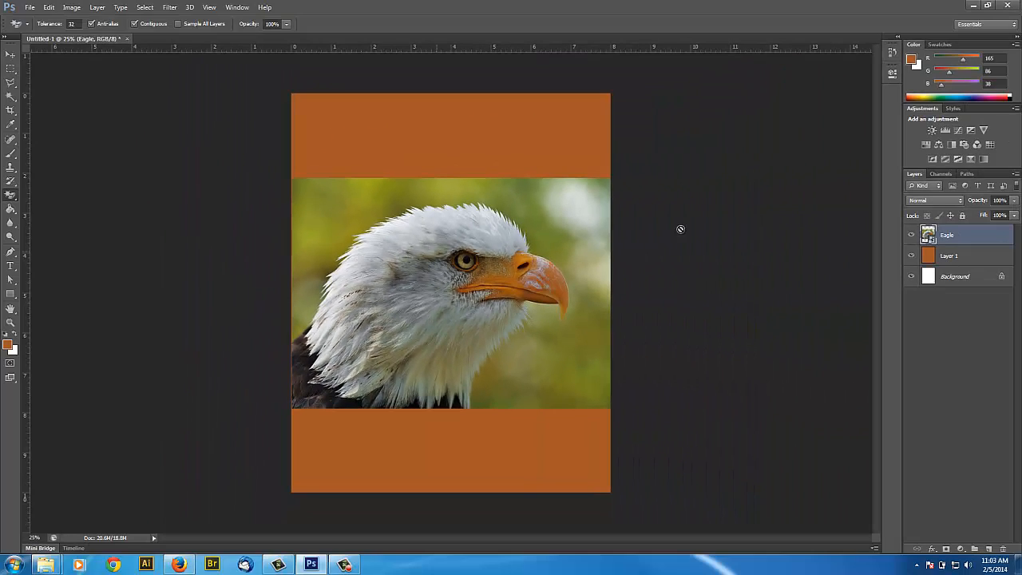
right_click(983, 236)
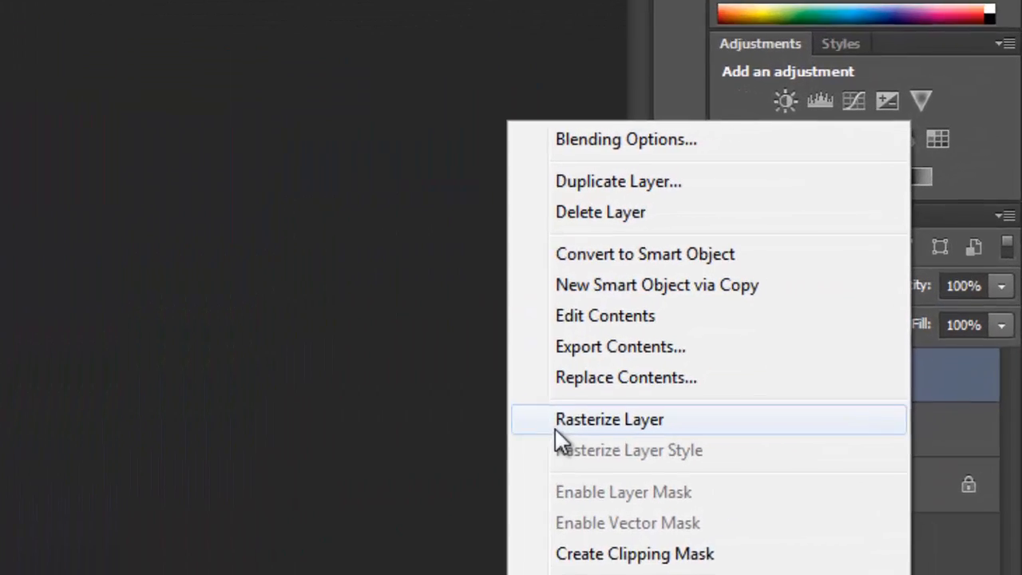
left_click(848, 248)
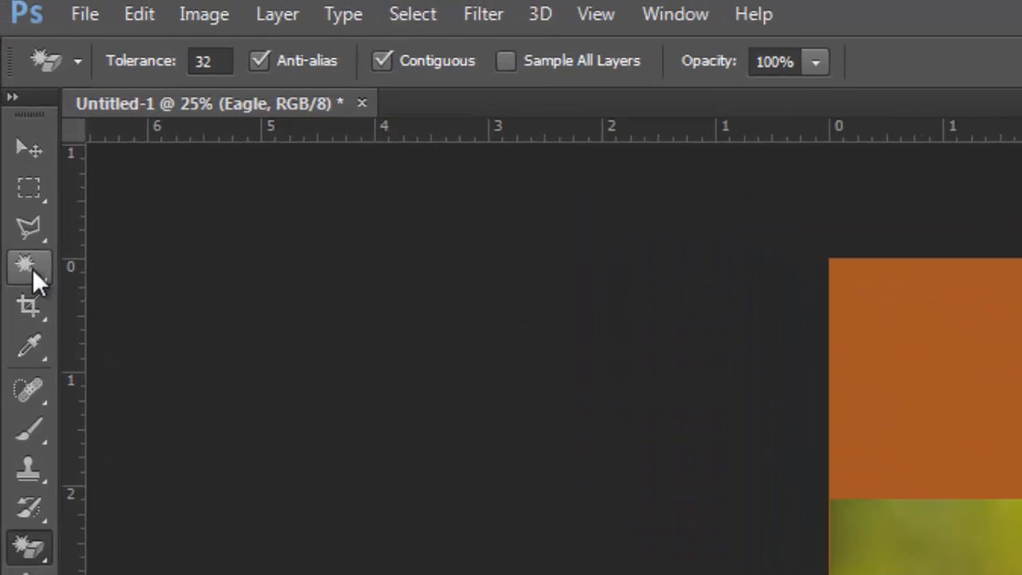
Step: Select the bright background patch beside the eagle's head and the pale area around it with the Magic Wand, removing each selected area
left_click(29, 266)
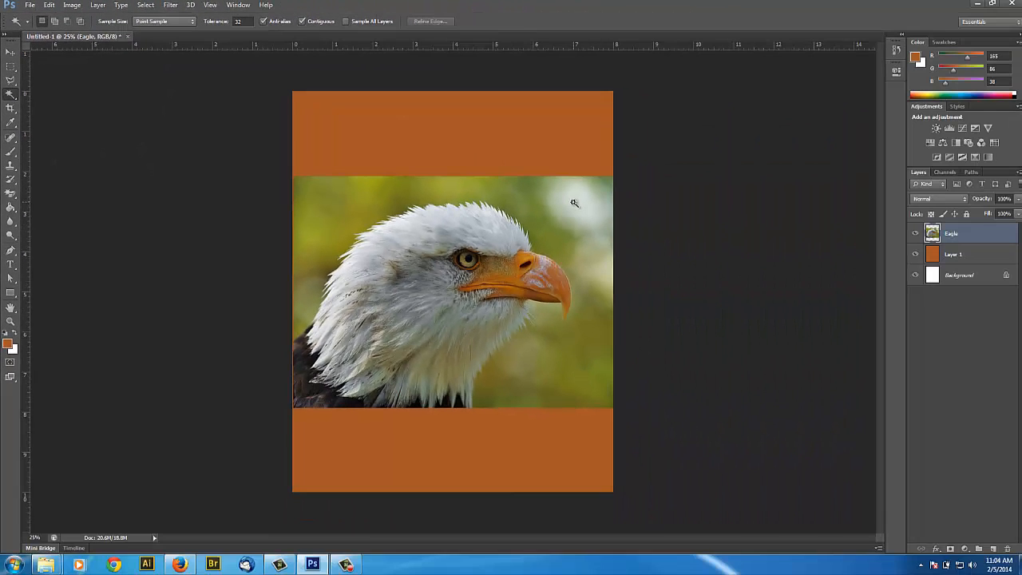
left_click(579, 223)
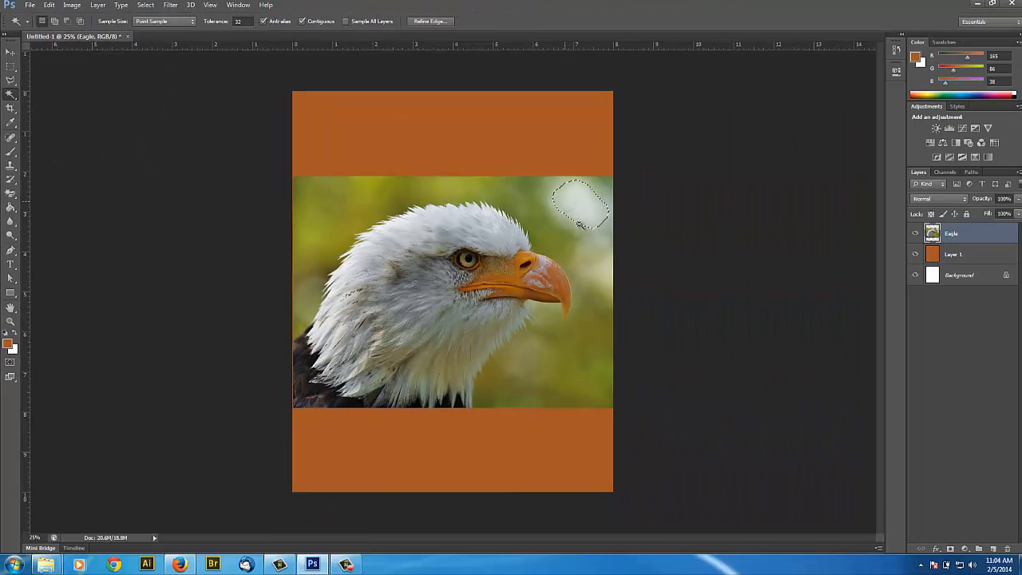
key("alt+BackSpace")
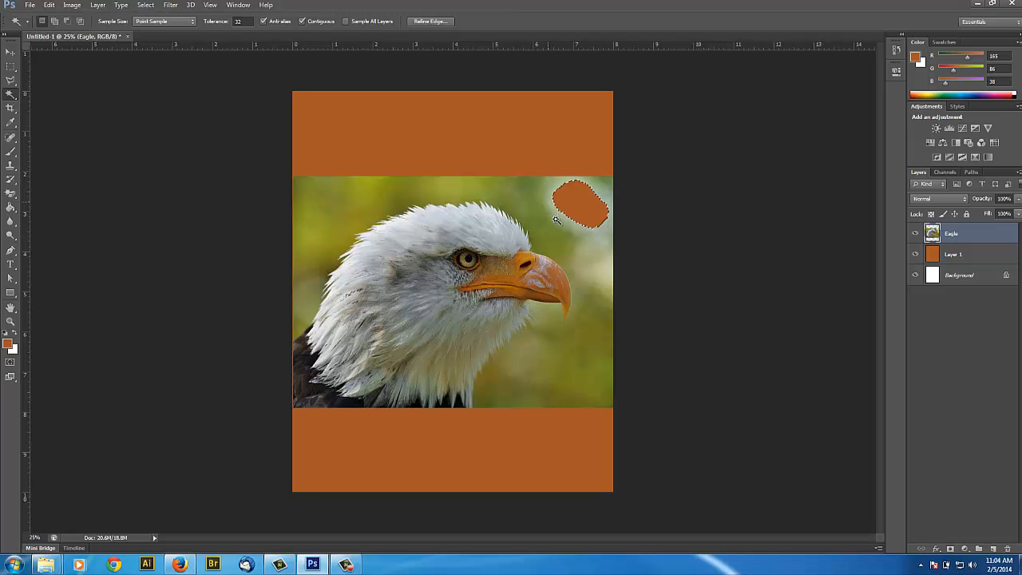
left_click(553, 179)
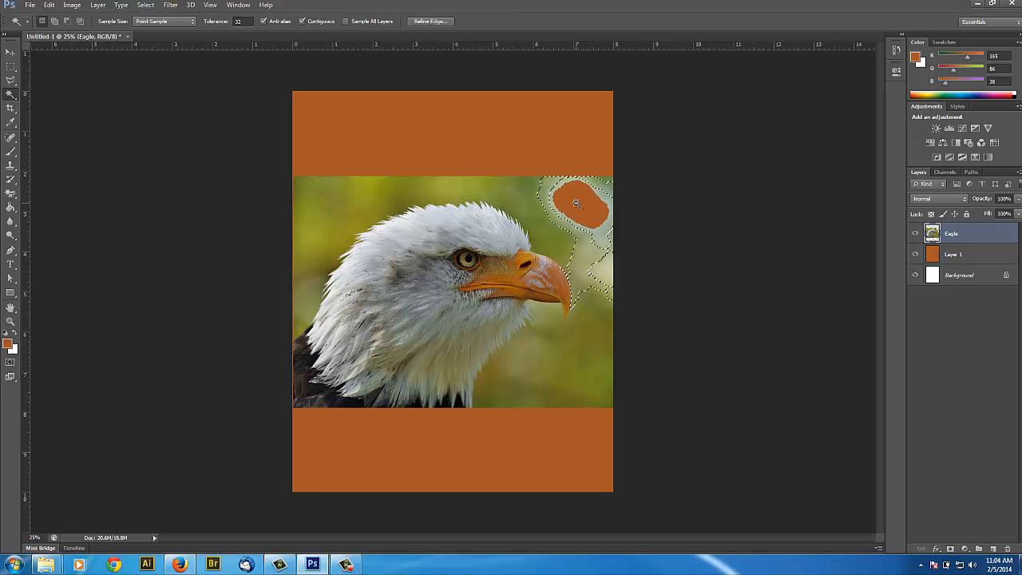
key("alt+BackSpace")
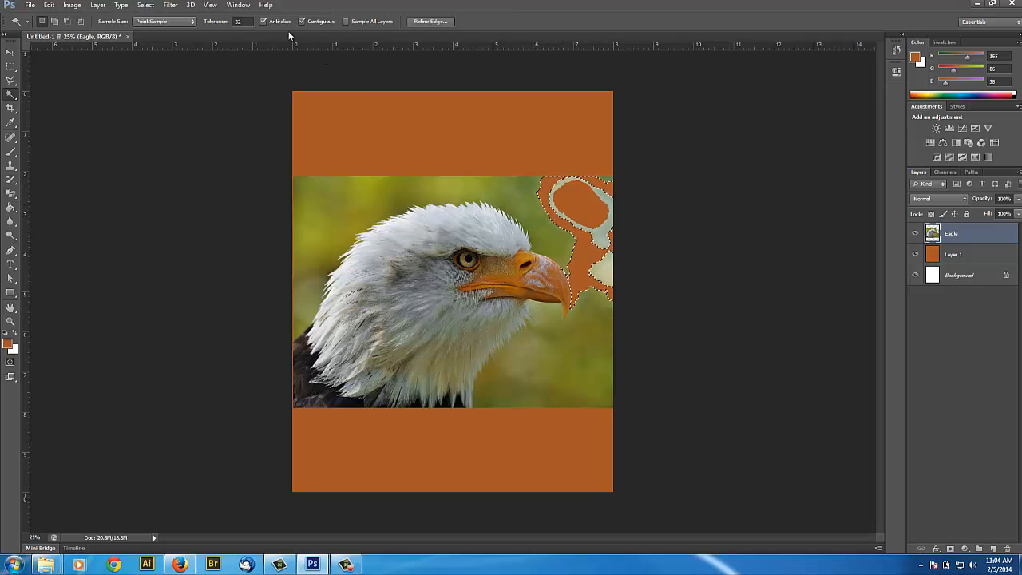
Step: Try selecting the green background above the eagle's head with the Magic Wand at a tolerance of 75
left_click(222, 24)
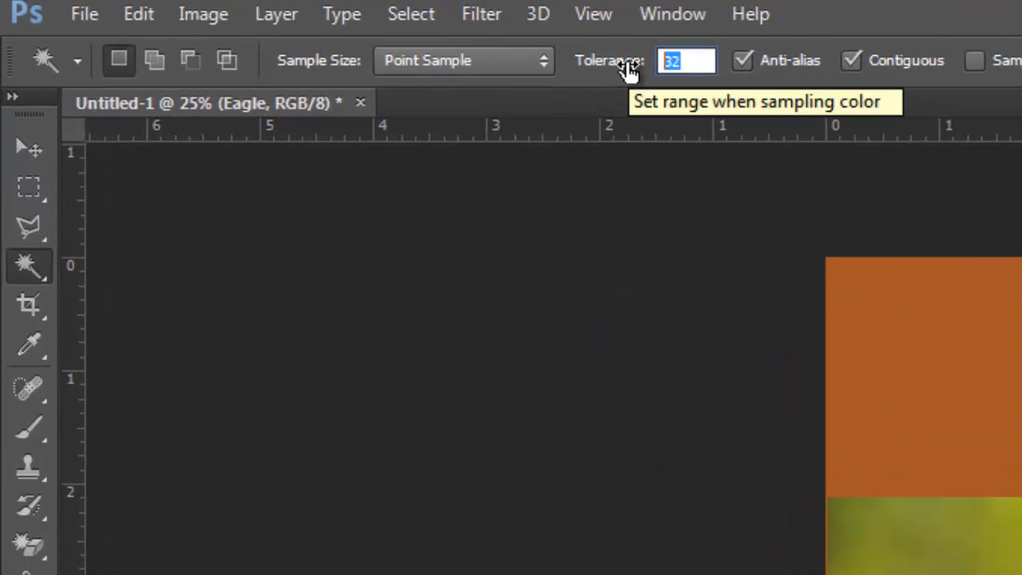
type("75")
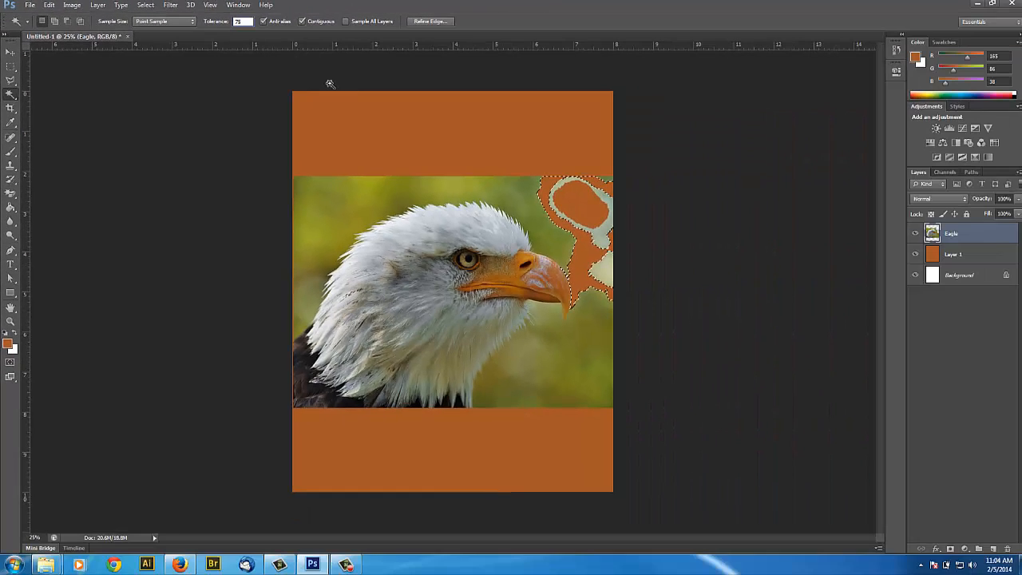
left_click(430, 192)
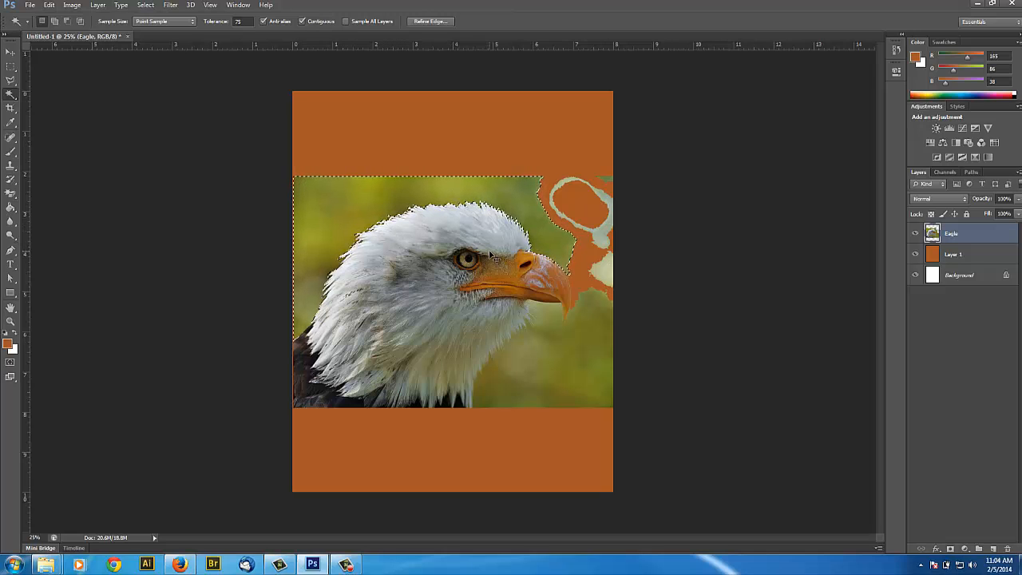
key("ctrl+d")
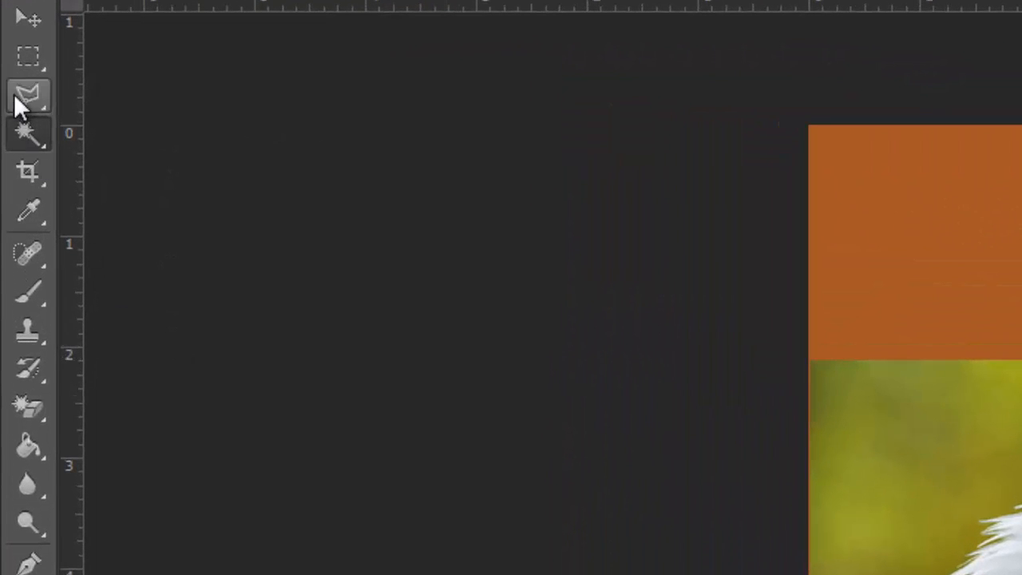
Step: Outline a small background area along the forehead feathers just above the beak with the Polygonal Lasso, remove it and deselect
left_click_drag(36, 99, 120, 120)
key("ctrl+plus")
key("ctrl+plus")
key("ctrl+plus")
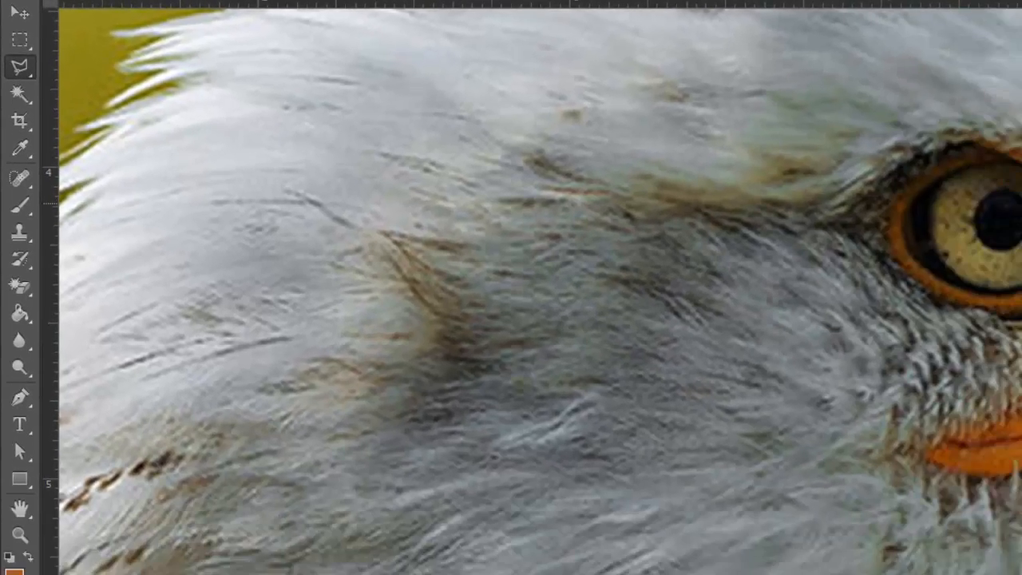
left_click_drag(799, 148, 657, 454)
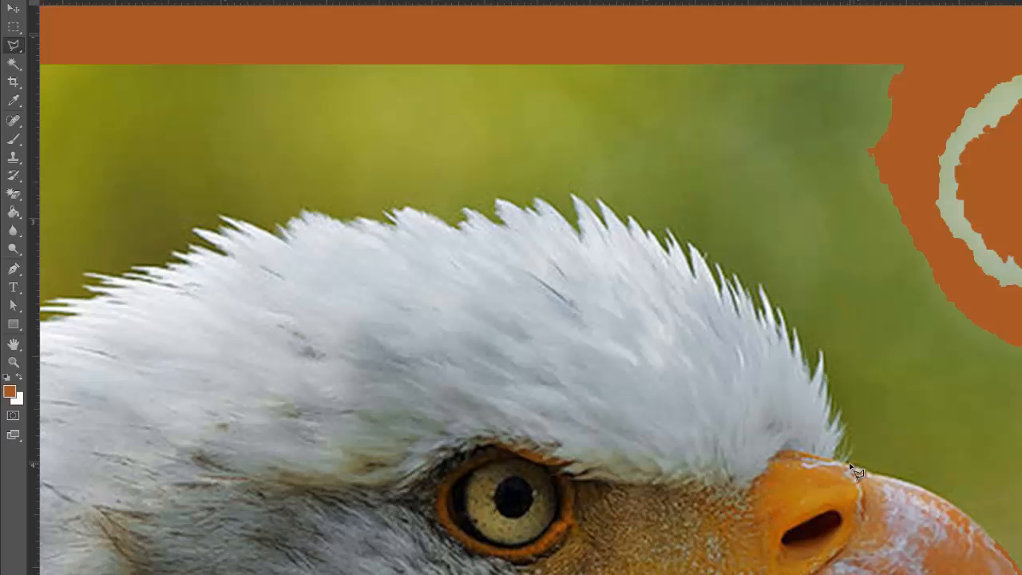
left_click(850, 465)
left_click(828, 379)
left_click(861, 319)
left_click(930, 391)
left_click(924, 441)
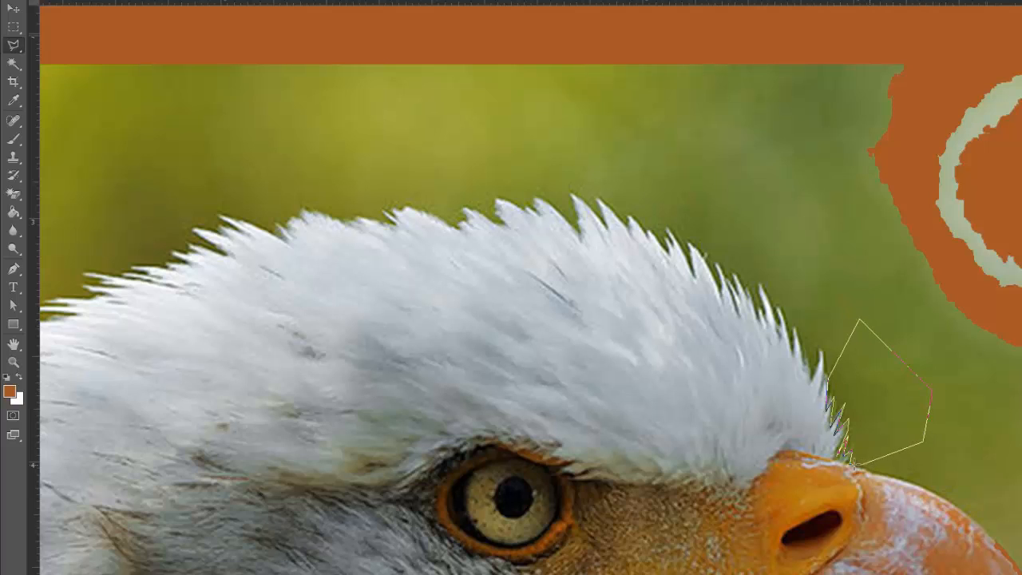
left_click(854, 465)
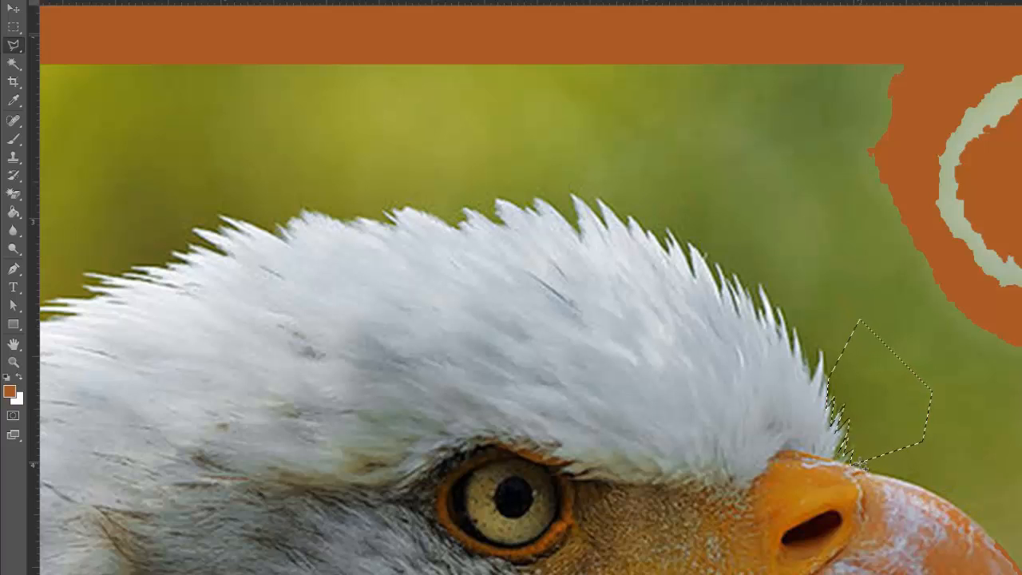
key("alt+BackSpace")
key("ctrl+d")
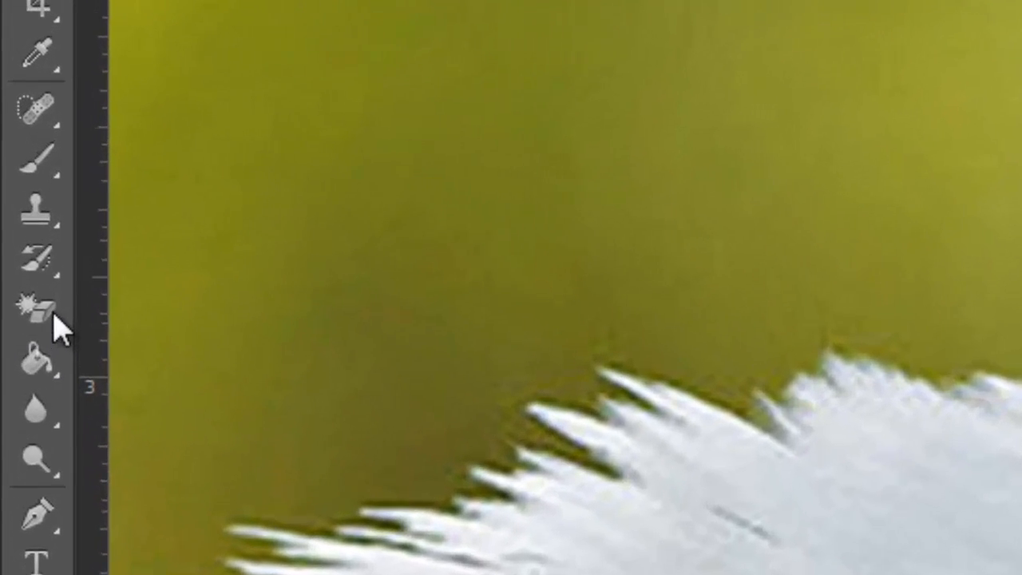
Step: Switch to the Background Eraser tool and enlarge its brush to cover a broad strip of background beside the head feathers
left_click(54, 336)
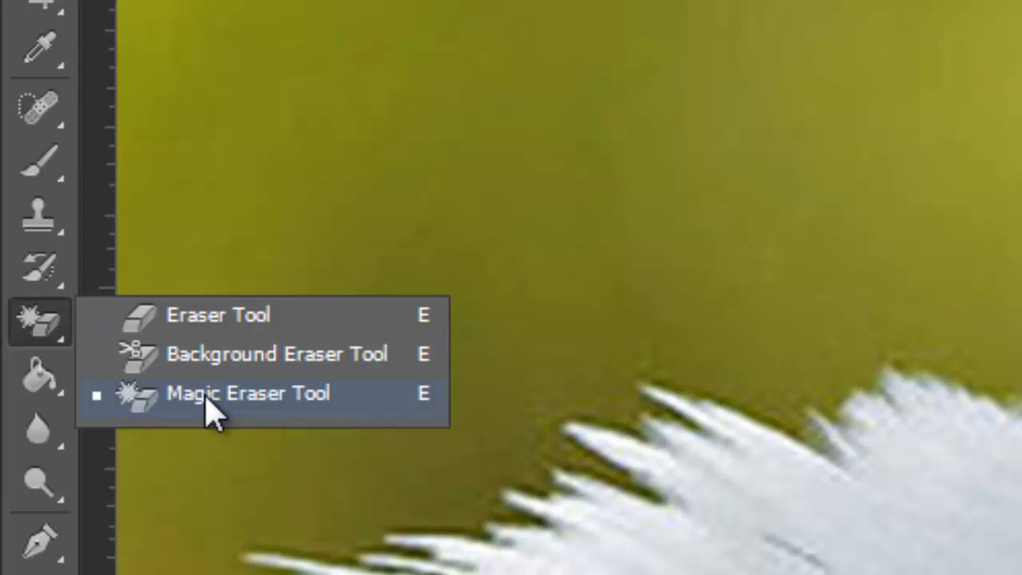
left_click(221, 354)
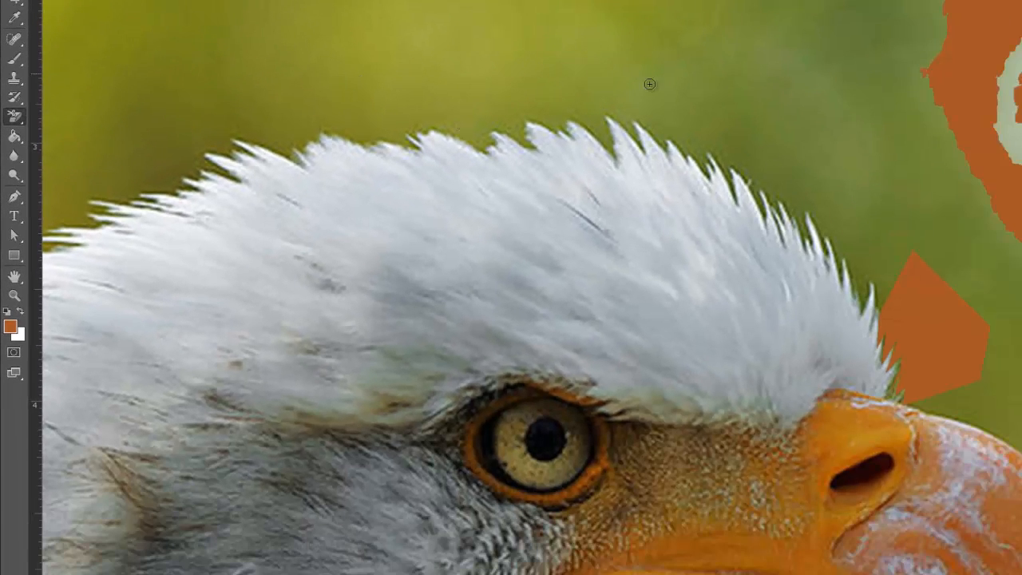
key("bracketright")
key("bracketright")
key("bracketright")
key("bracketright")
key("bracketright")
key("bracketright")
key("bracketright")
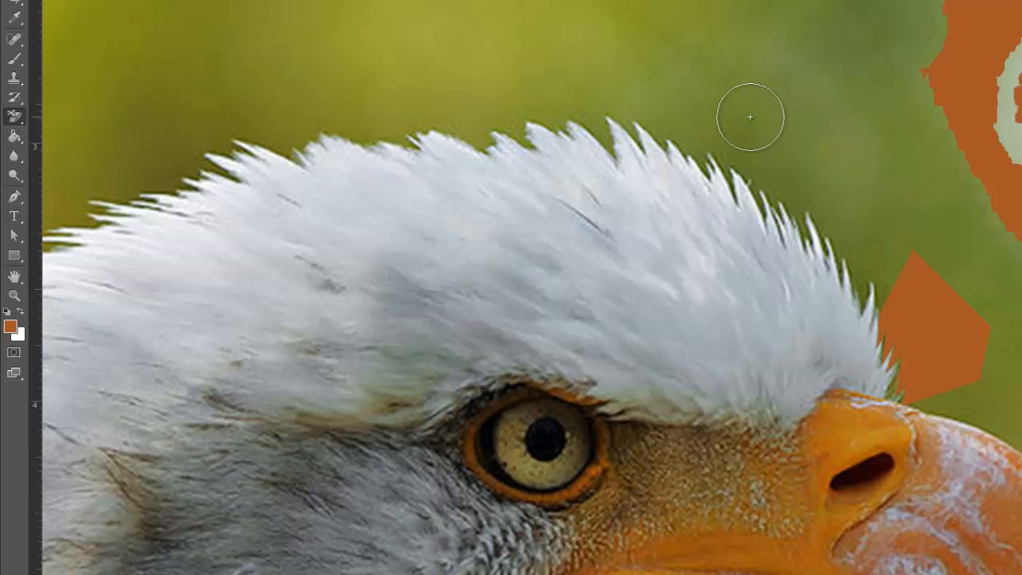
key("bracketright")
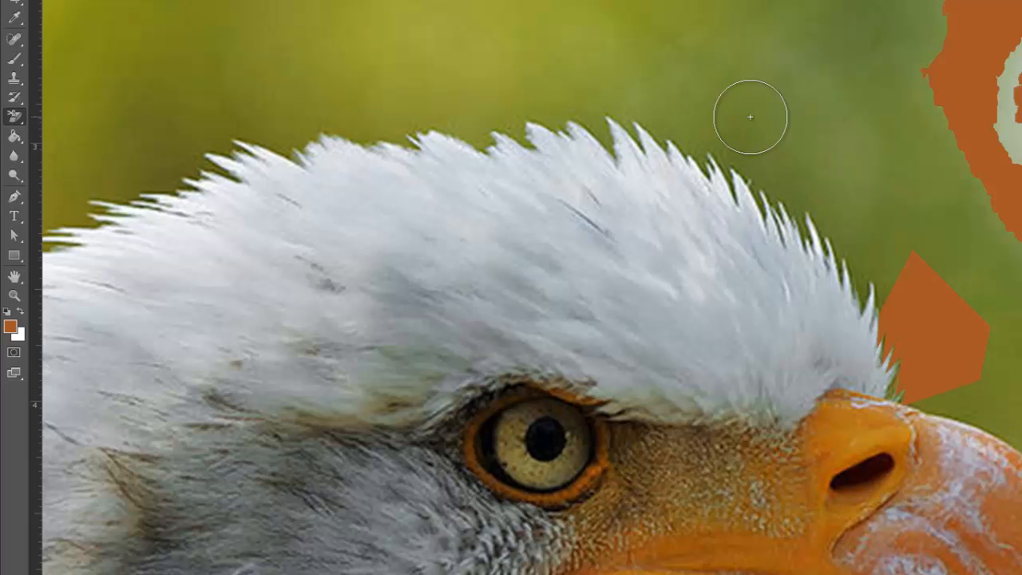
key("bracketright")
key("bracketright")
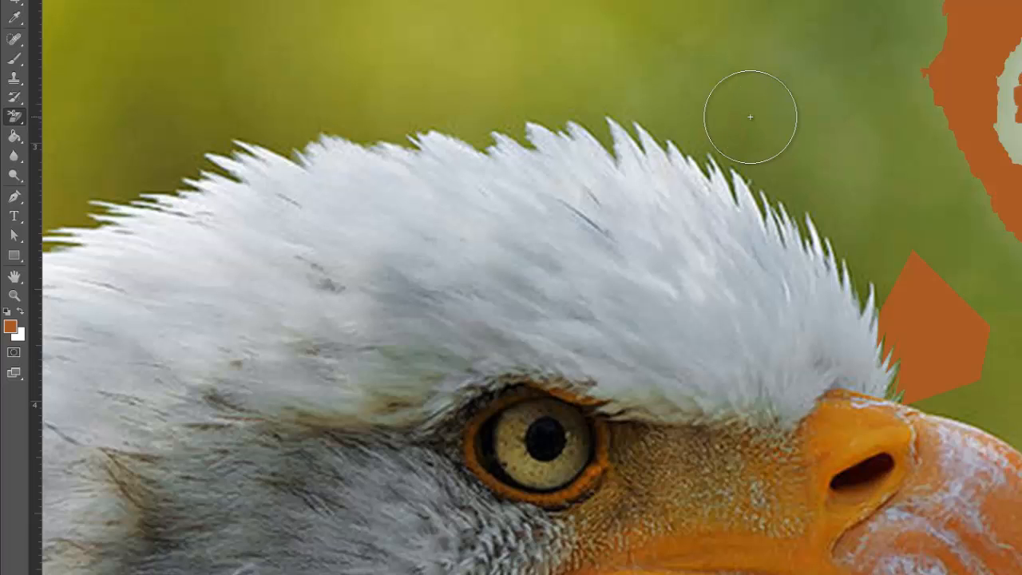
key("bracketright")
key("bracketright")
key("bracketright")
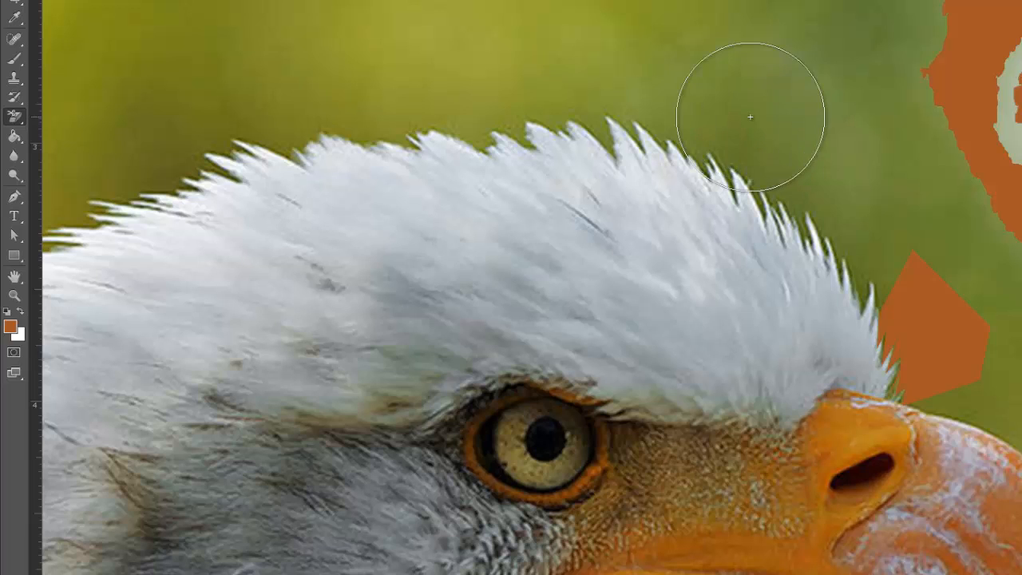
key("bracketleft")
key("bracketleft")
key("bracketleft")
key("bracketleft")
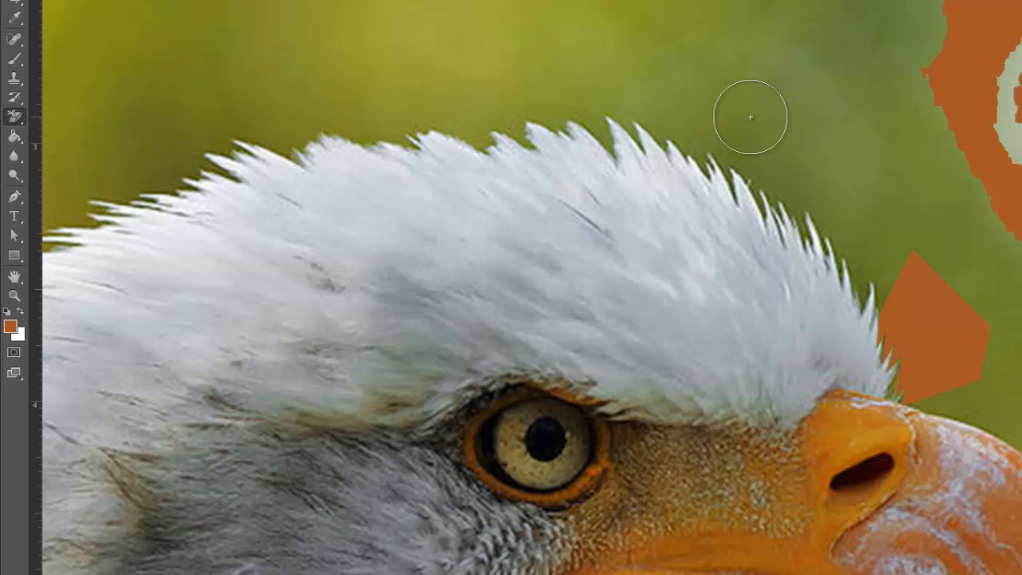
key("bracketright")
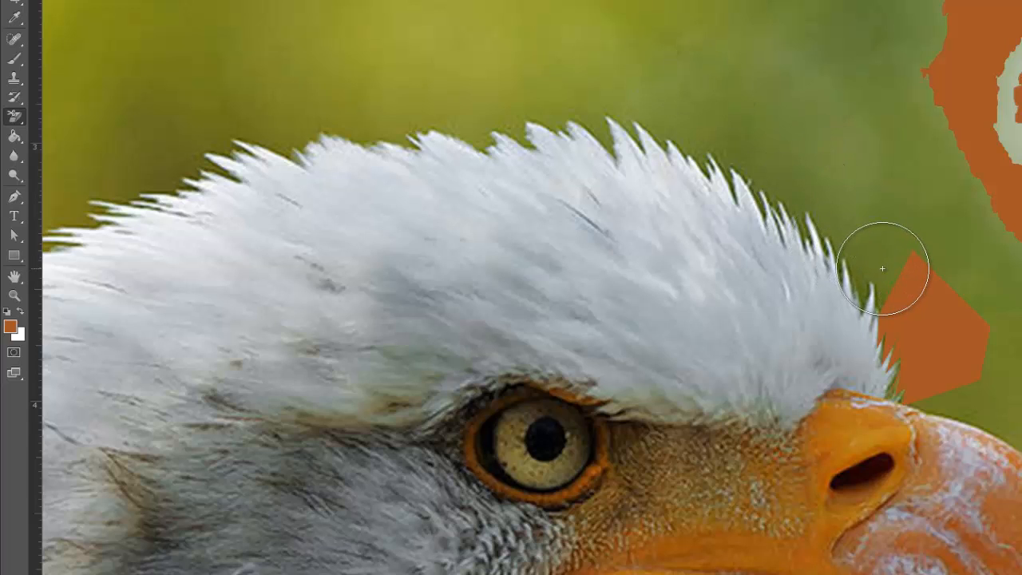
Step: Erase the green background along the top of the head feathers, from the forehead to the back of the crown, with the Background Eraser
mouse_move(882, 269)
left_mouse_down()
mouse_move(837, 194)
mouse_move(773, 184)
mouse_move(740, 151)
mouse_move(646, 97)
mouse_move(588, 87)
mouse_move(506, 98)
left_mouse_up()
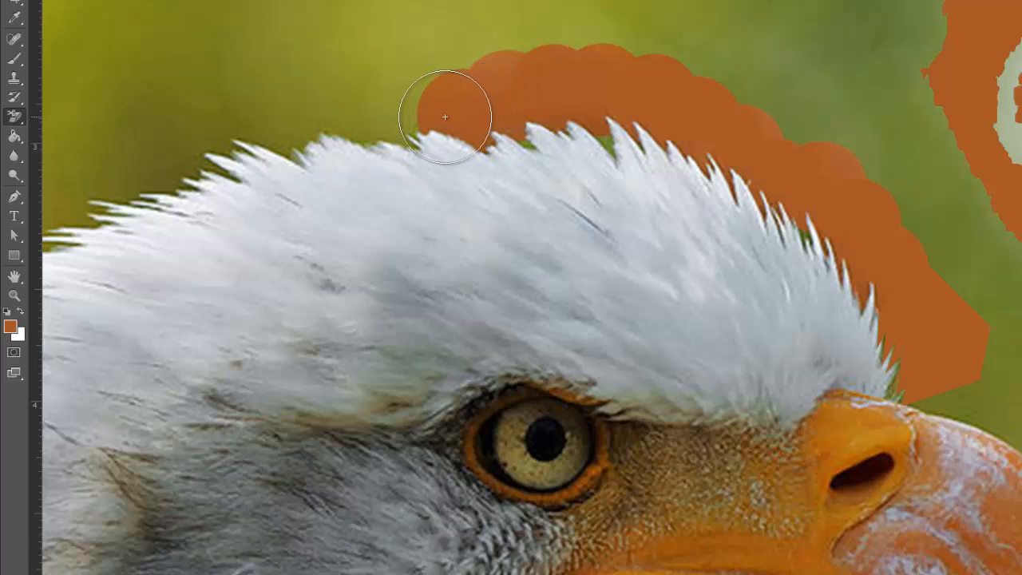
left_click(418, 116)
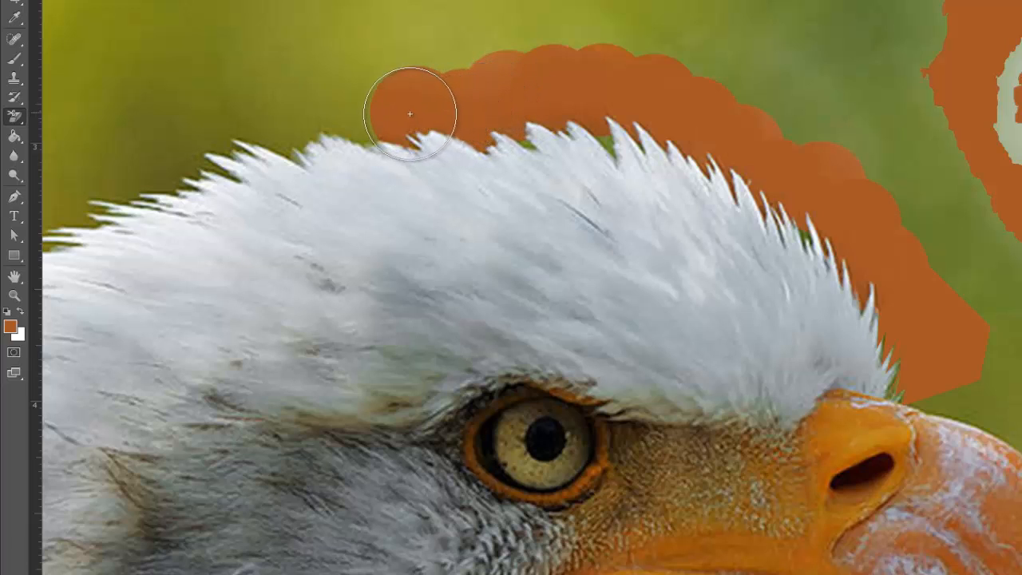
left_click(361, 116)
left_click(315, 106)
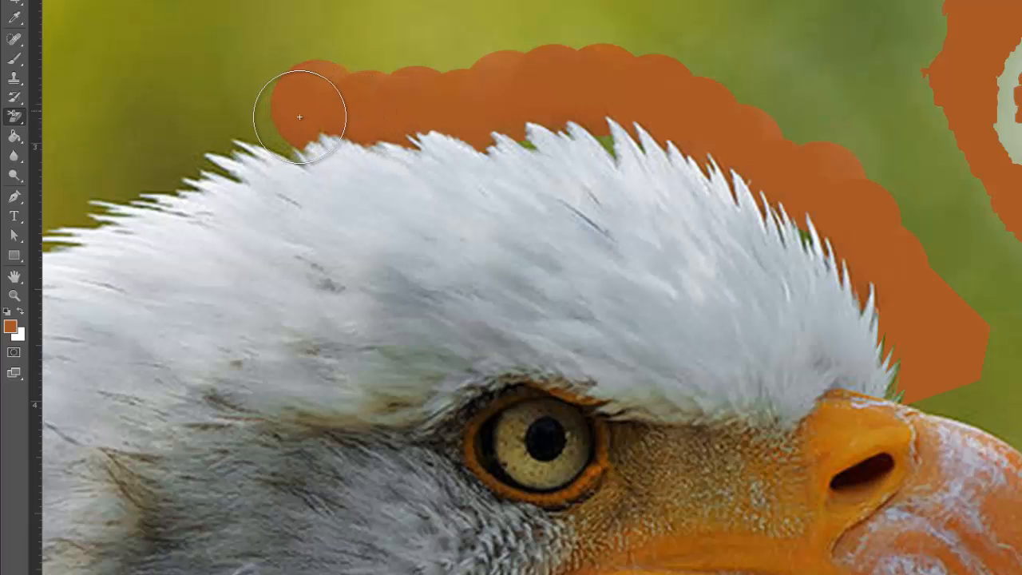
left_click(258, 120)
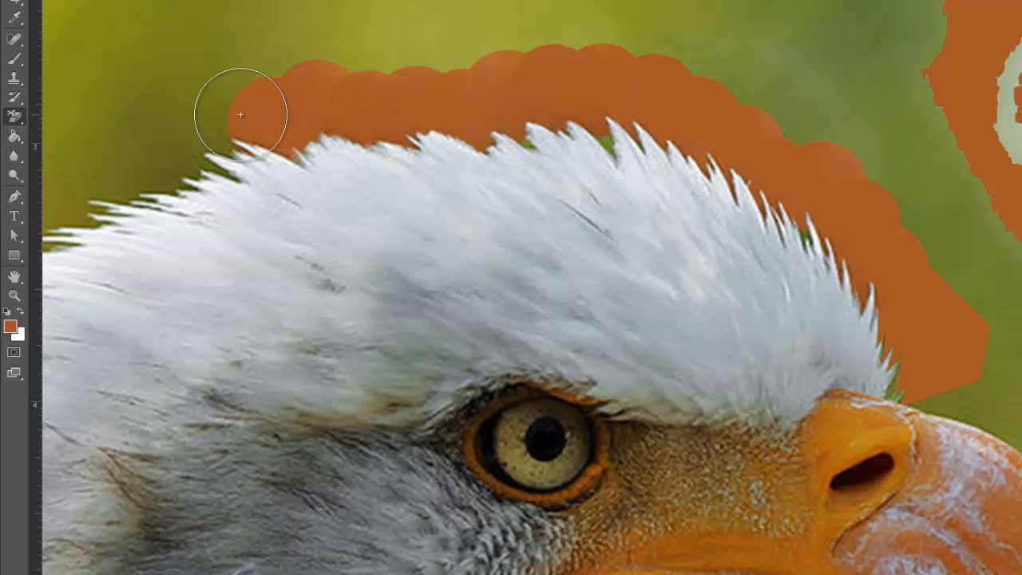
left_click(214, 120)
left_click(170, 147)
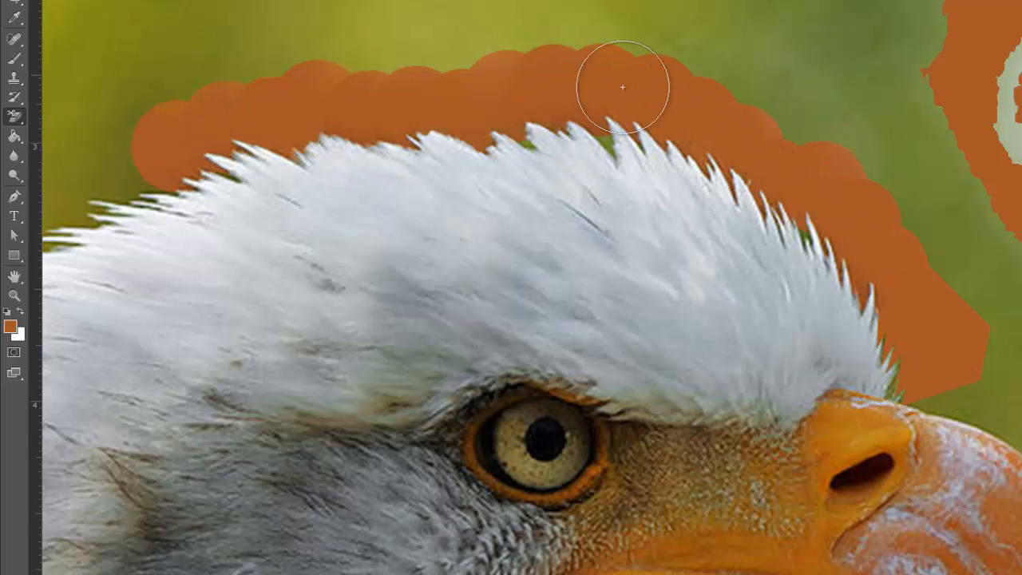
Step: Erase the leftover green gaps between the crown feather tips and above the beak with a smaller Background Eraser brush
mouse_move(911, 242)
left_mouse_down()
mouse_move(1021, 269)
mouse_move(1021, 284)
left_mouse_up()
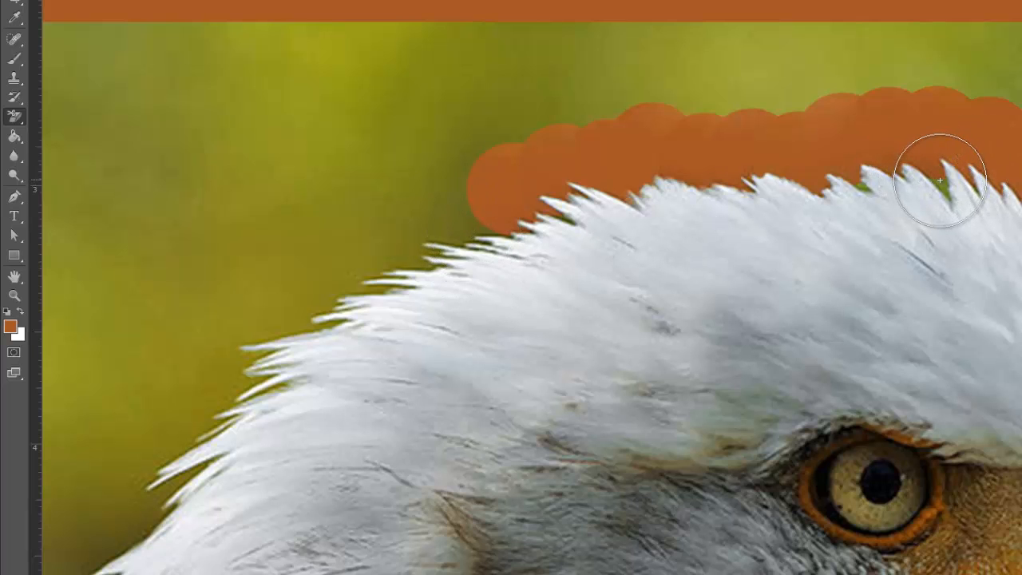
key("ctrl+plus")
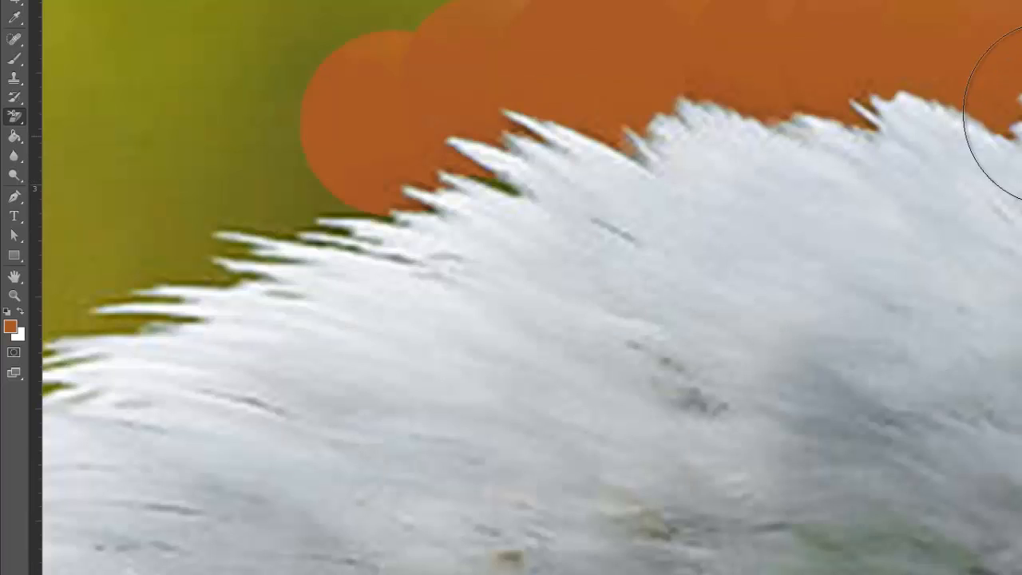
mouse_move(956, 119)
left_mouse_down()
mouse_move(657, 137)
mouse_move(437, 193)
left_mouse_up()
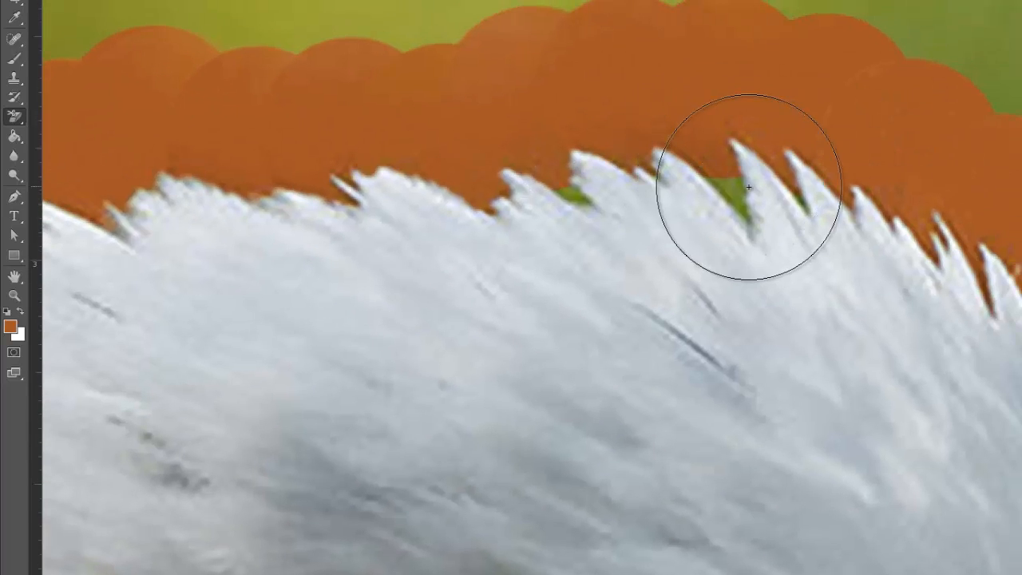
key("bracketleft")
key("bracketleft")
key("bracketleft")
key("bracketleft")
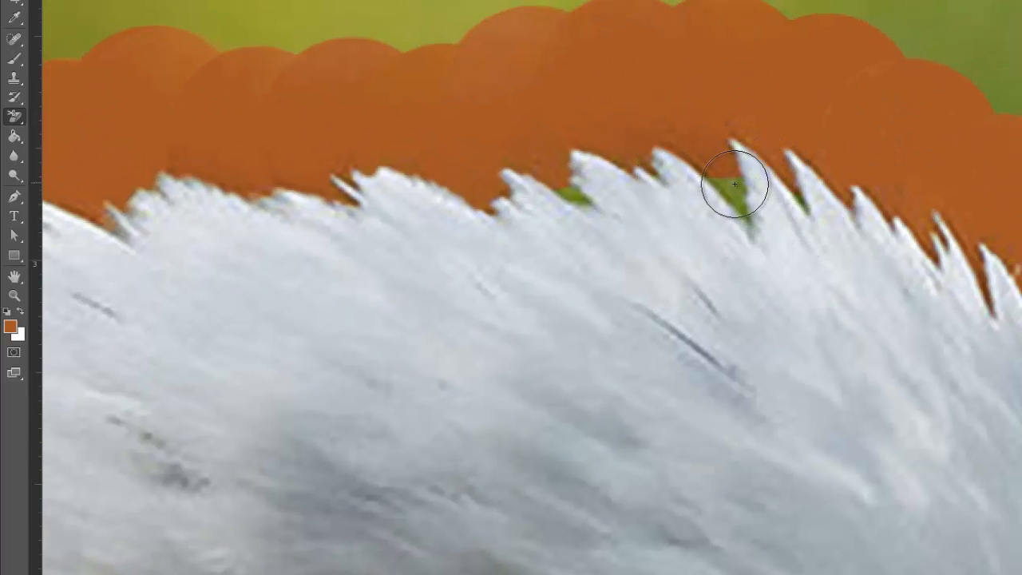
left_click(733, 187)
left_click_drag(563, 199, 573, 194)
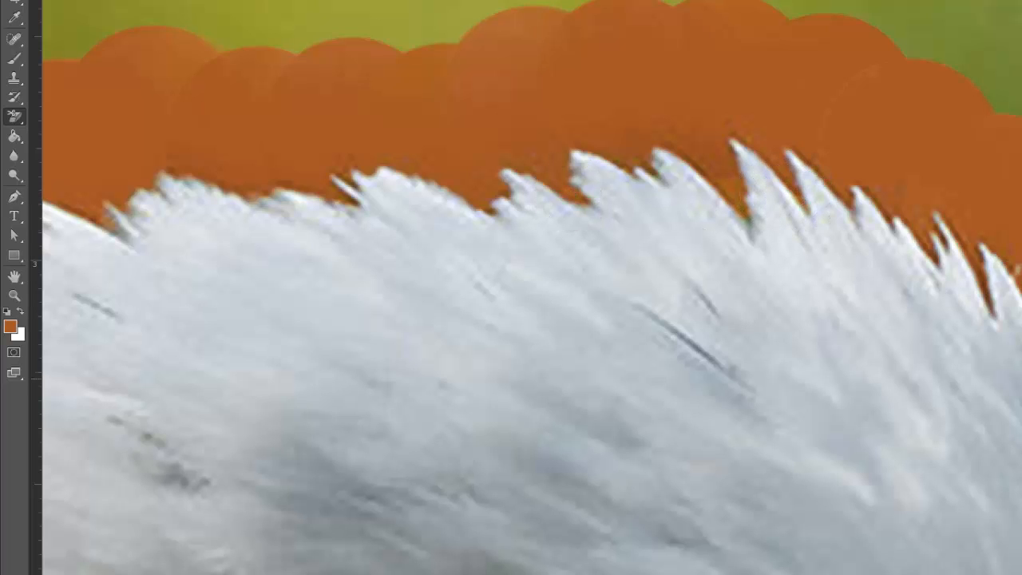
left_click_drag(1021, 313, 749, 81)
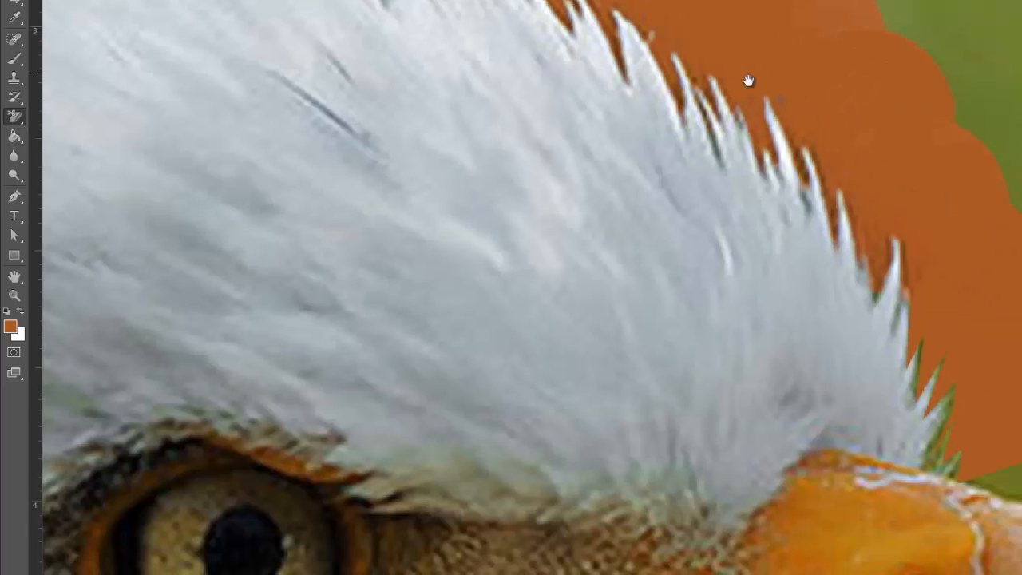
left_click(945, 448)
Step: Try erasing the green background along the rear crown feathers with a larger Background Eraser brush, and undo the strokes
left_click_drag(805, 18, 789, 160)
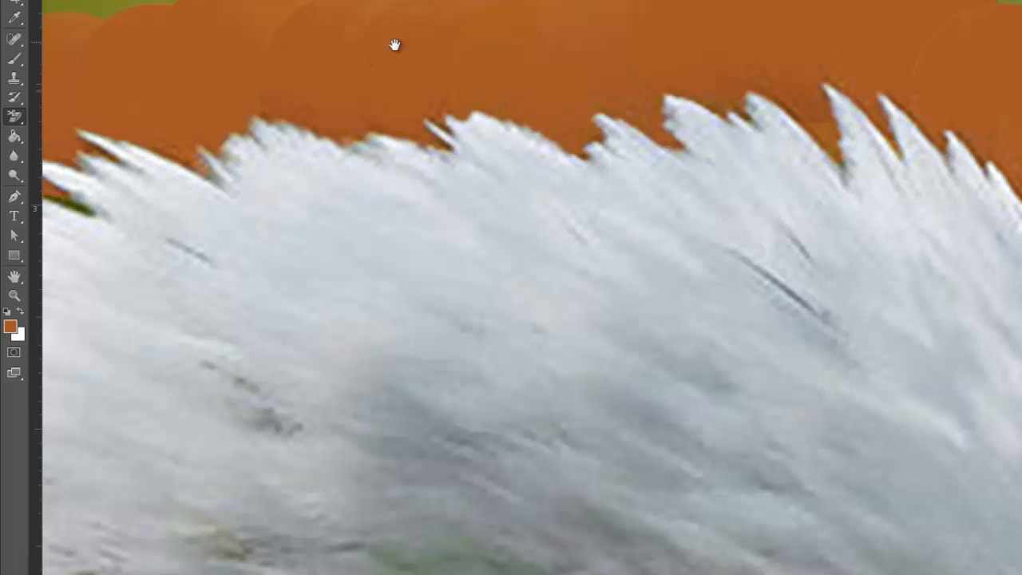
left_click_drag(395, 44, 1001, 29)
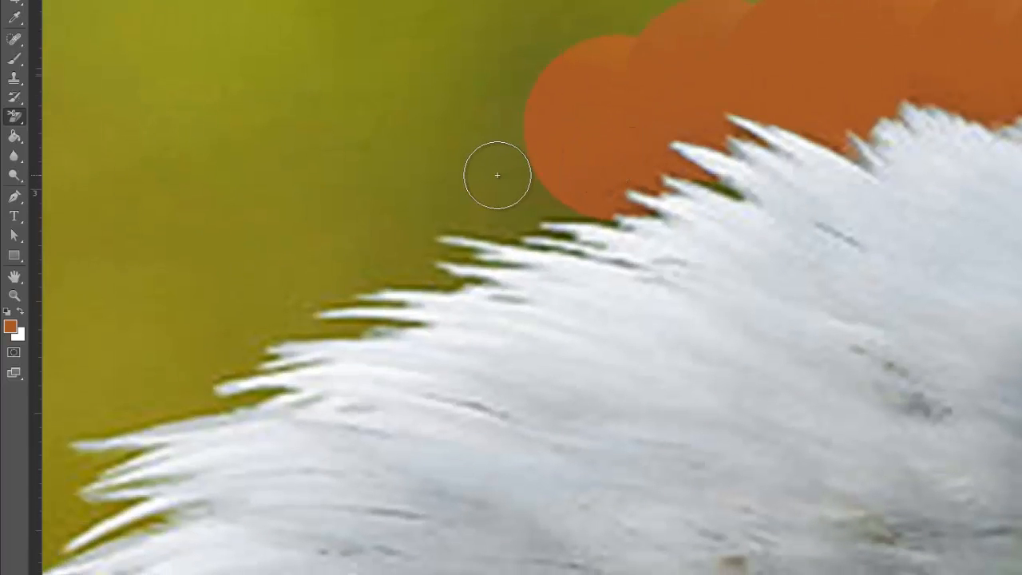
key("bracketright")
key("bracketright")
key("bracketright")
key("bracketright")
key("bracketright")
key("bracketright")
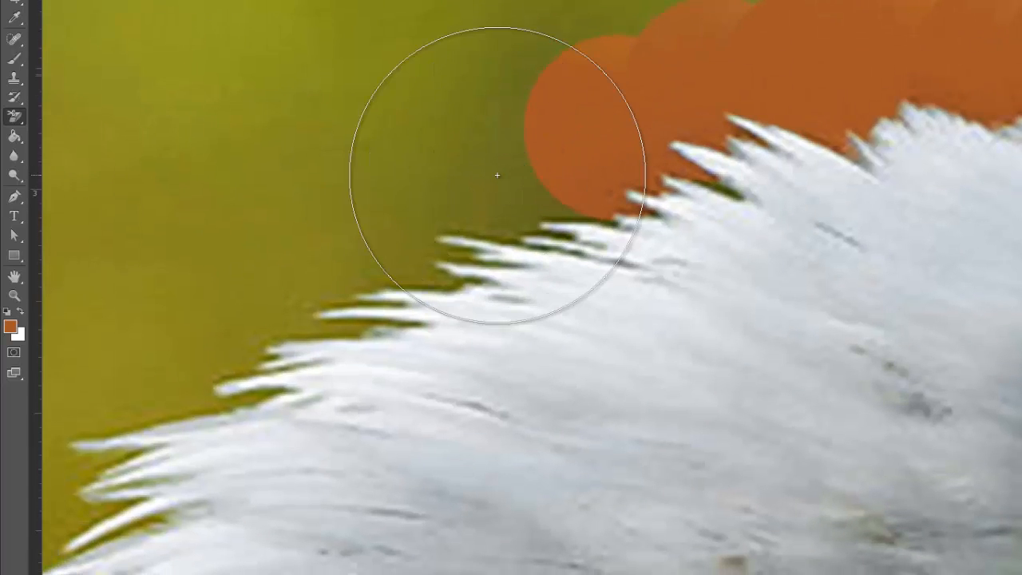
key("bracketleft")
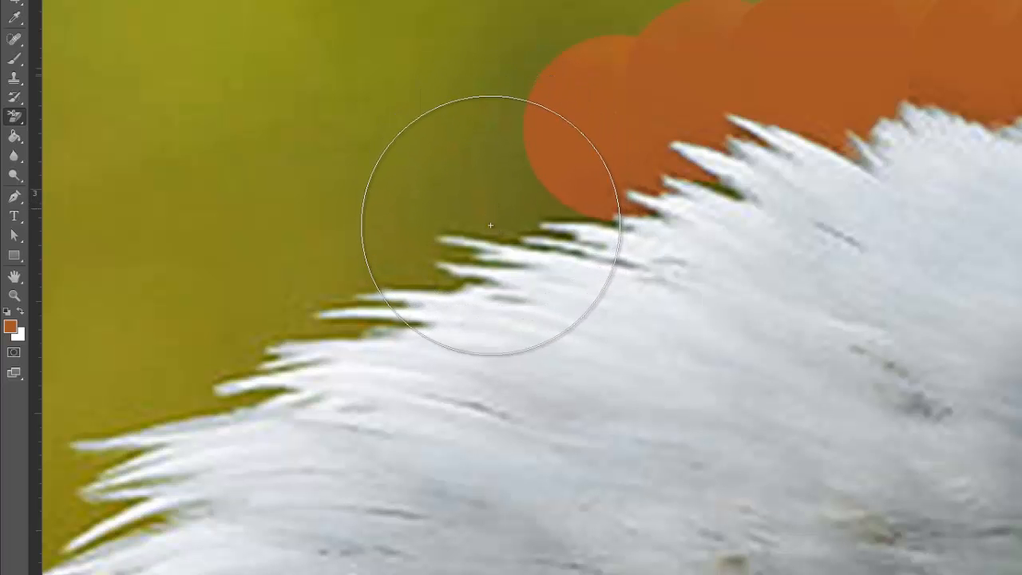
mouse_move(525, 165)
left_mouse_down()
mouse_move(407, 206)
mouse_move(394, 227)
left_mouse_up()
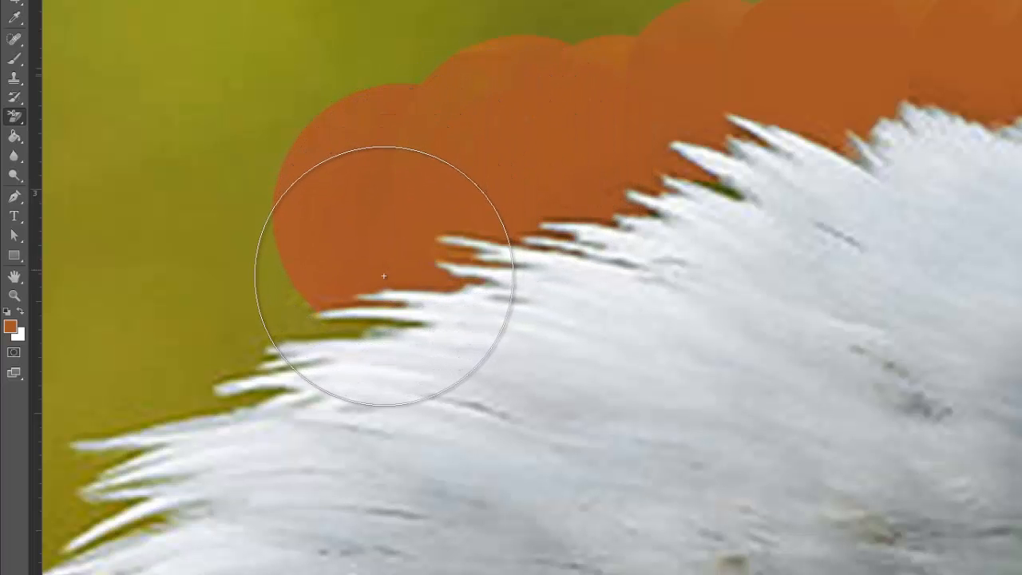
left_click_drag(386, 293, 385, 295)
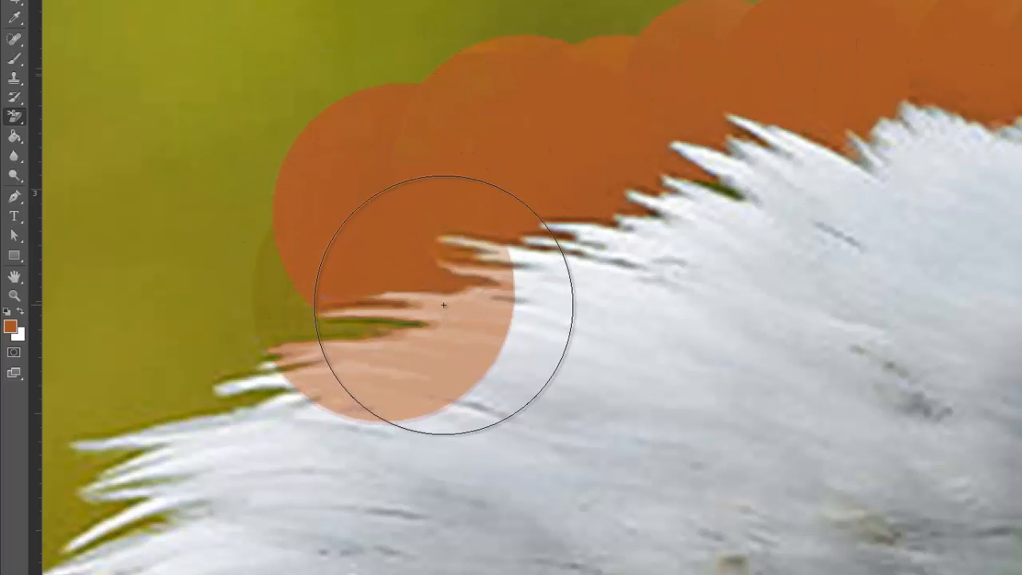
key("ctrl+z")
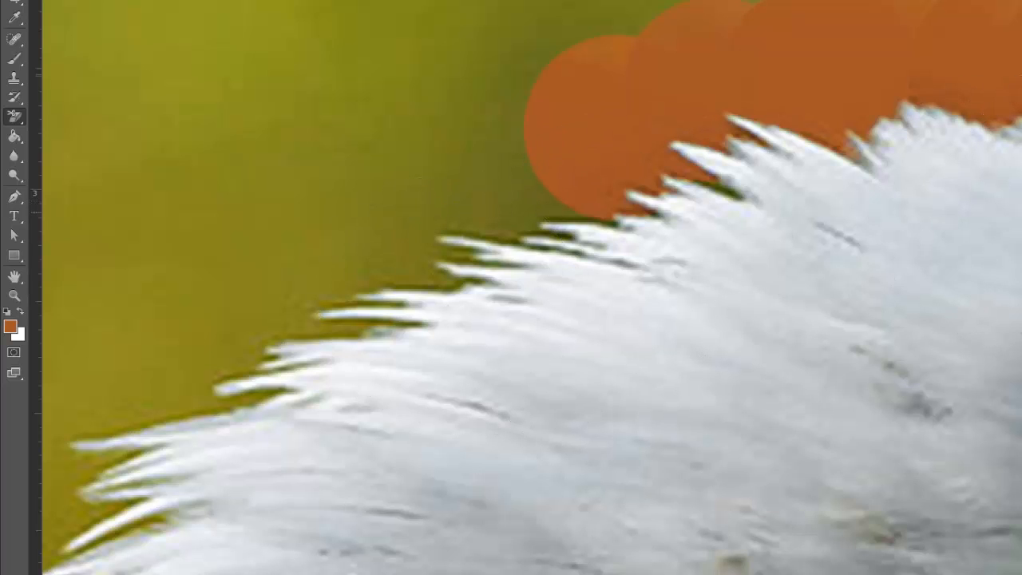
Step: Erase the broad green areas above the crown and in front of the forehead with the regular Eraser, staying clear of the feathers
key("ctrl+minus")
key("ctrl+minus")
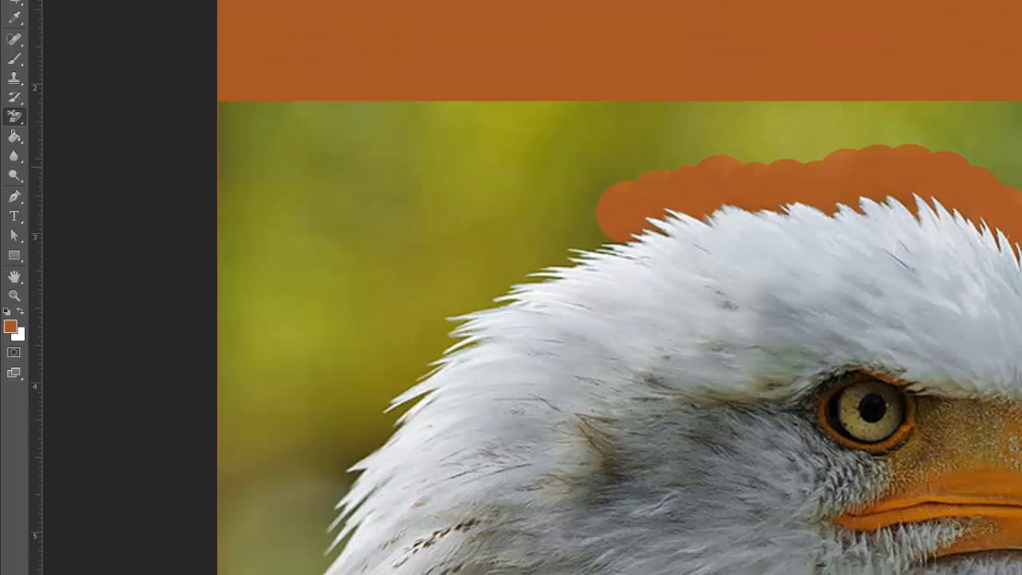
left_click_drag(1021, 142, 774, 125)
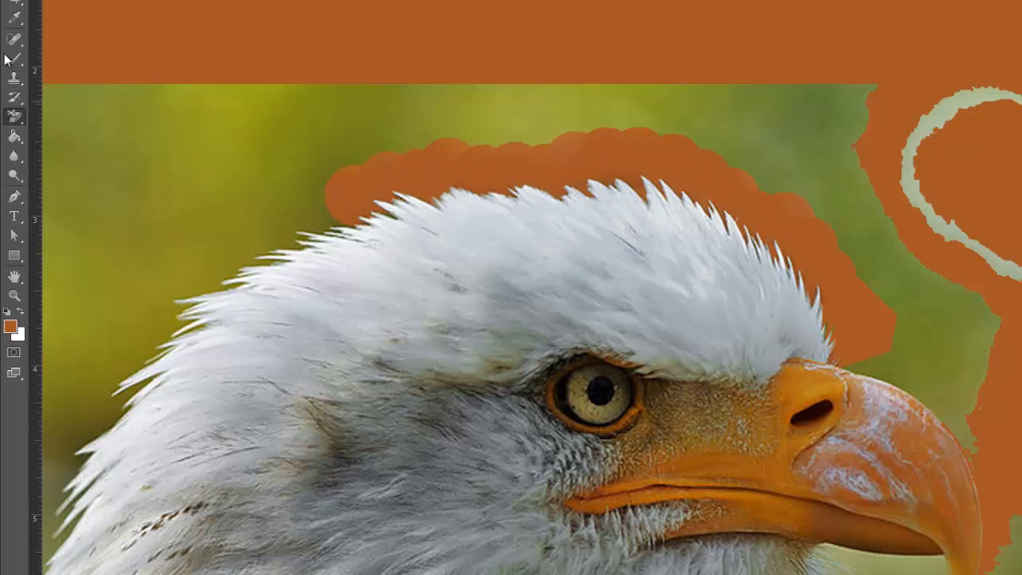
right_click(16, 121)
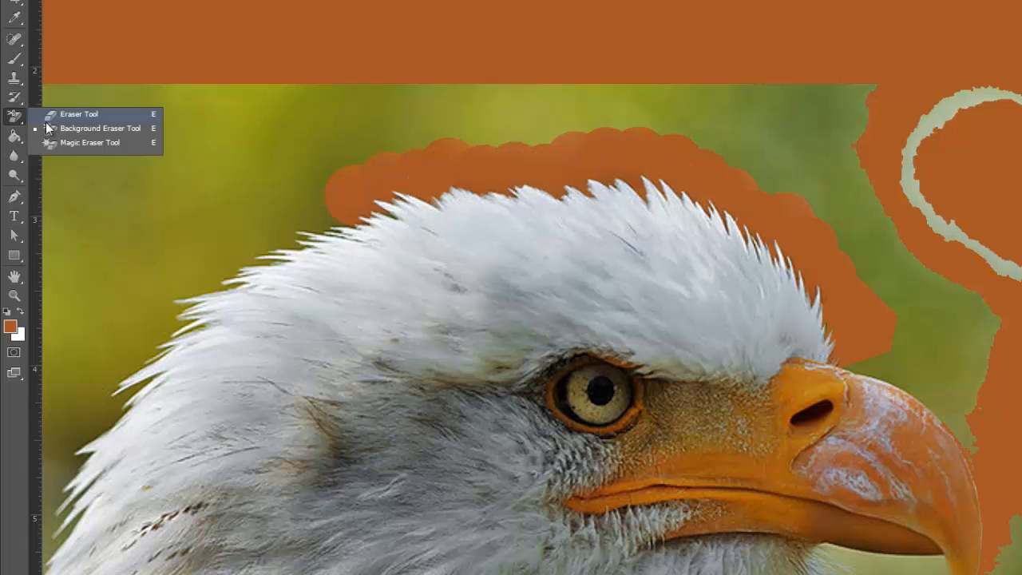
left_click(63, 114)
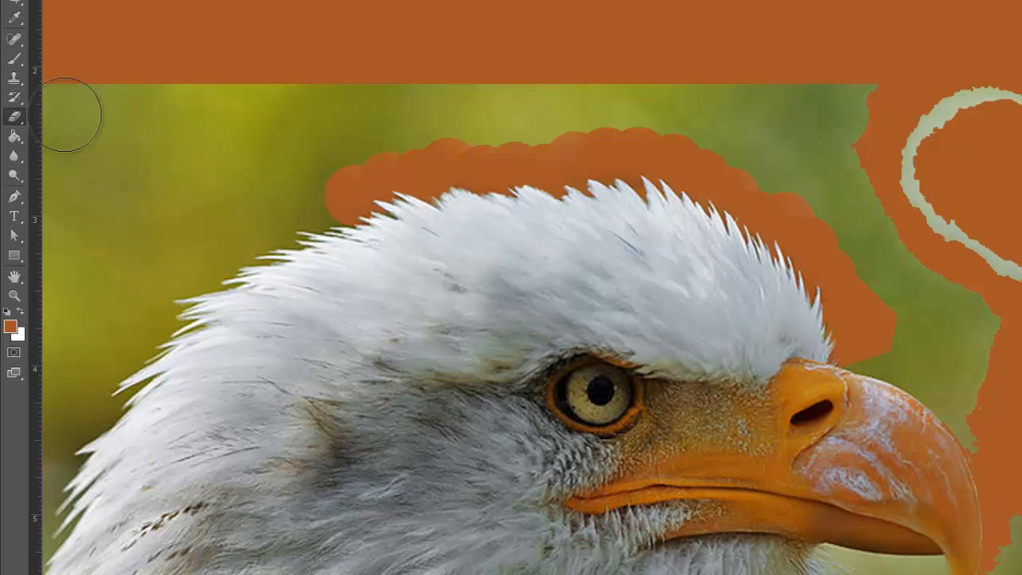
mouse_move(710, 152)
left_mouse_down()
mouse_move(822, 225)
mouse_move(885, 311)
mouse_move(879, 261)
mouse_move(855, 220)
mouse_move(754, 167)
mouse_move(637, 130)
mouse_move(559, 127)
mouse_move(415, 144)
mouse_move(352, 168)
left_mouse_up()
mouse_move(444, 115)
left_mouse_down()
mouse_move(519, 92)
mouse_move(635, 96)
mouse_move(734, 111)
mouse_move(854, 148)
mouse_move(828, 116)
left_mouse_up()
left_click_drag(923, 259, 939, 310)
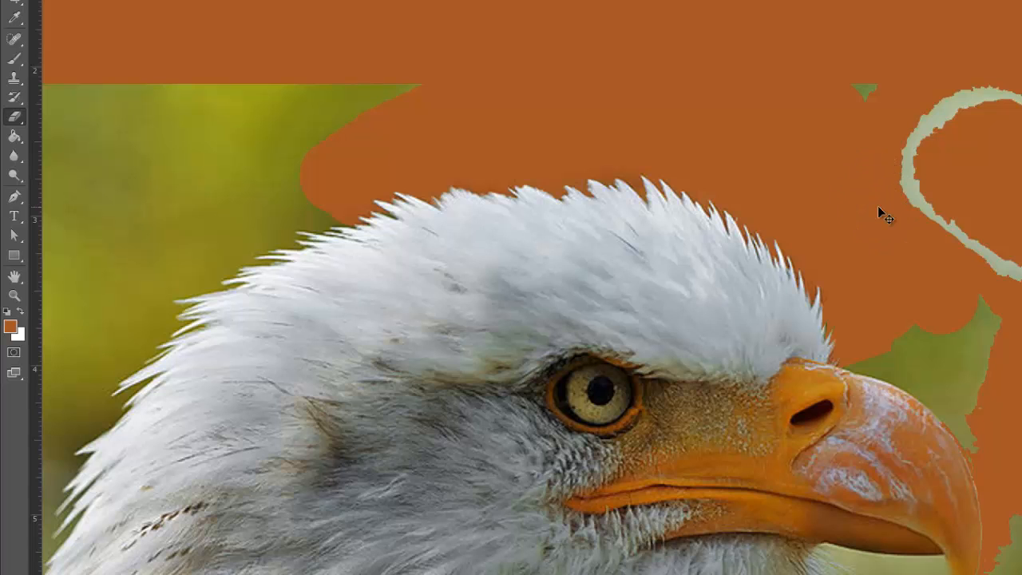
Step: Bring the whole eagle photo into view and switch back to the Background Eraser tool
key("ctrl+minus")
key("ctrl+minus")
left_click_drag(958, 292, 974, 168)
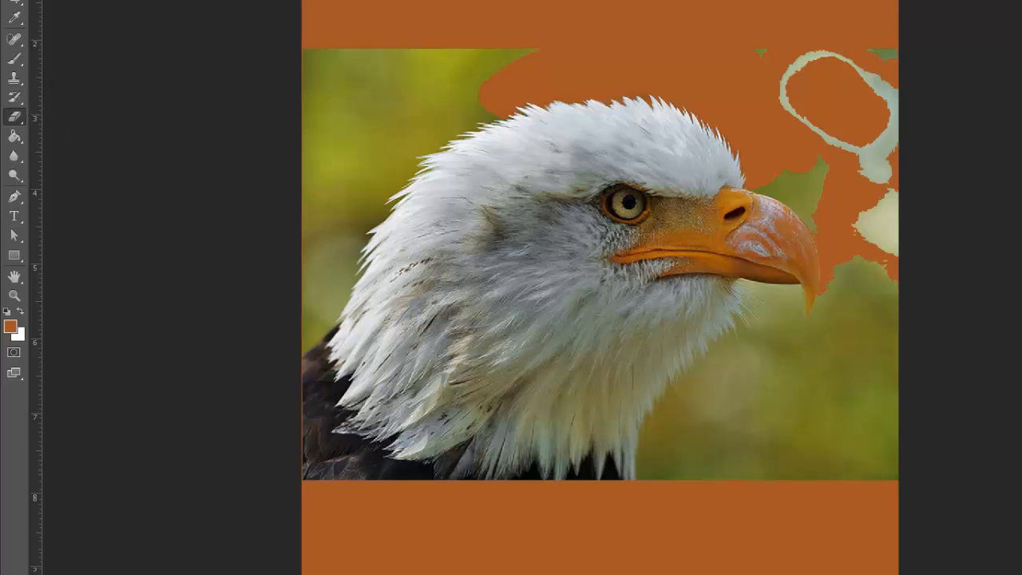
right_click(27, 125)
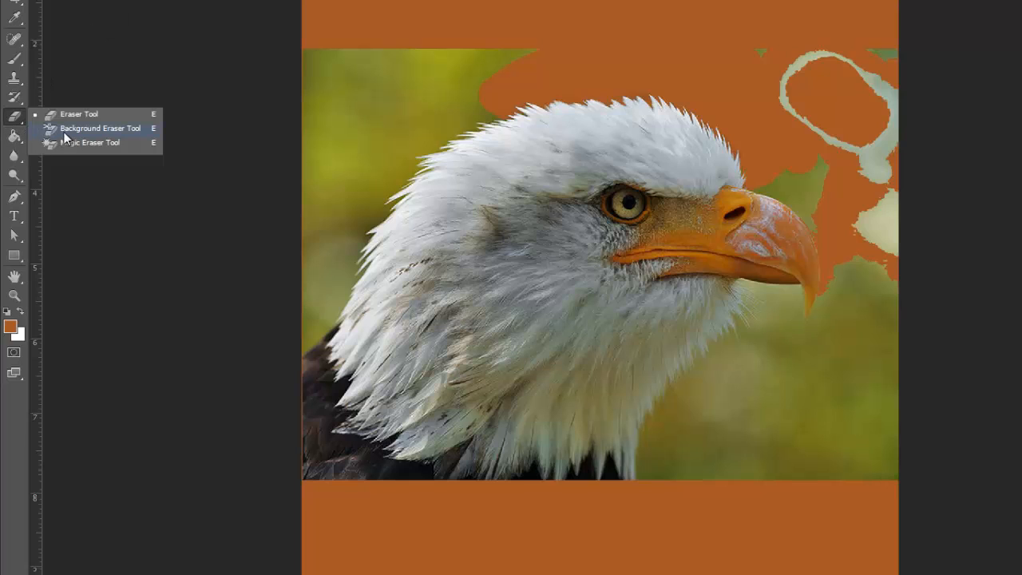
left_click(64, 138)
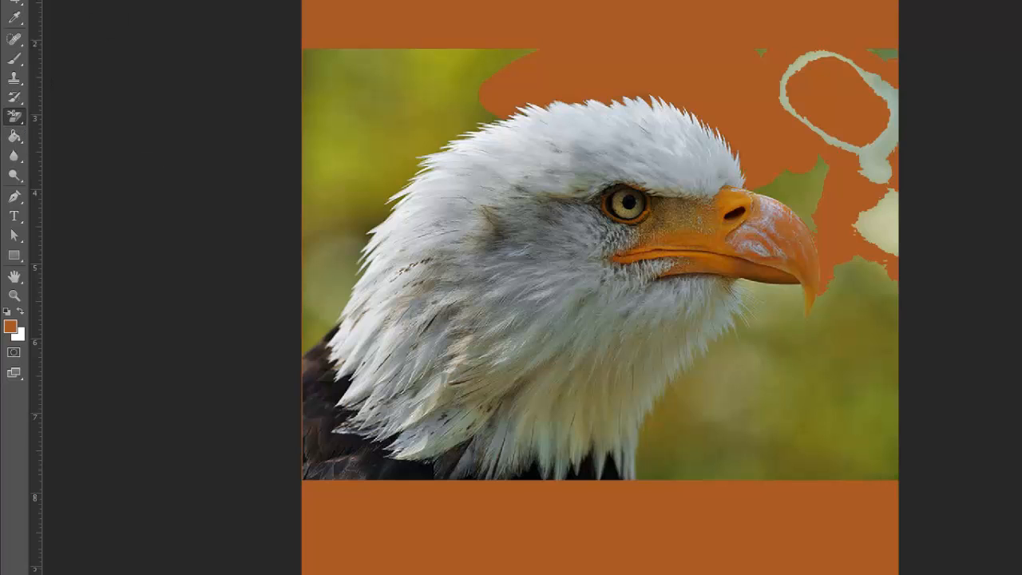